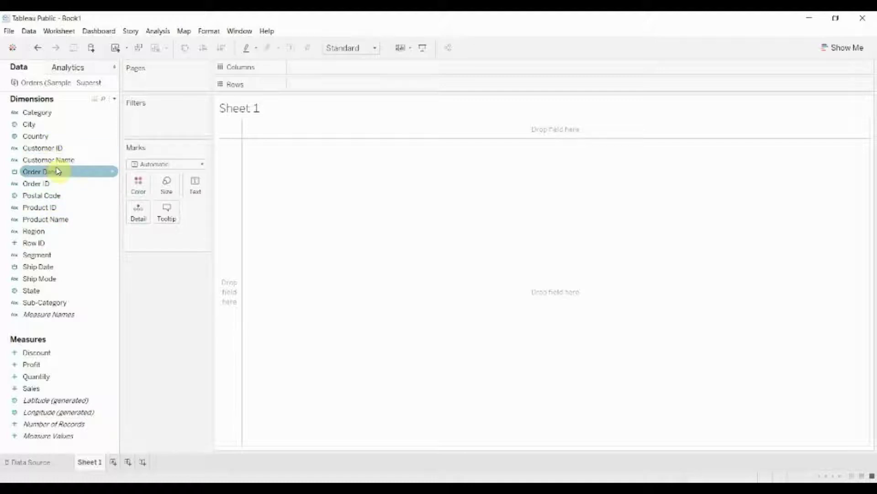
Place Order Date on Columns as Year and Month, removing the Quarter level.
{"action": "left_click_drag", "start_coordinate": [51, 178], "coordinate": [305, 69]}
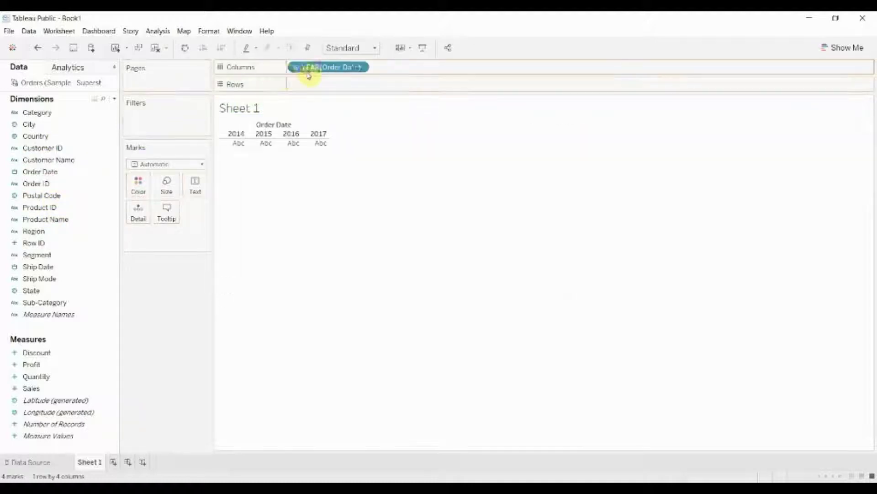
{"action": "left_click", "coordinate": [297, 68]}
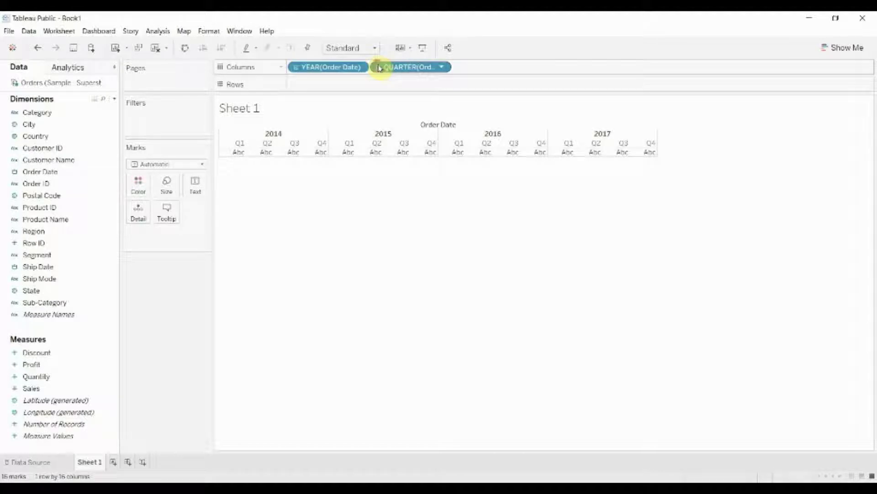
{"action": "left_click", "coordinate": [378, 67]}
{"action": "left_click_drag", "start_coordinate": [440, 73], "coordinate": [28, 205]}
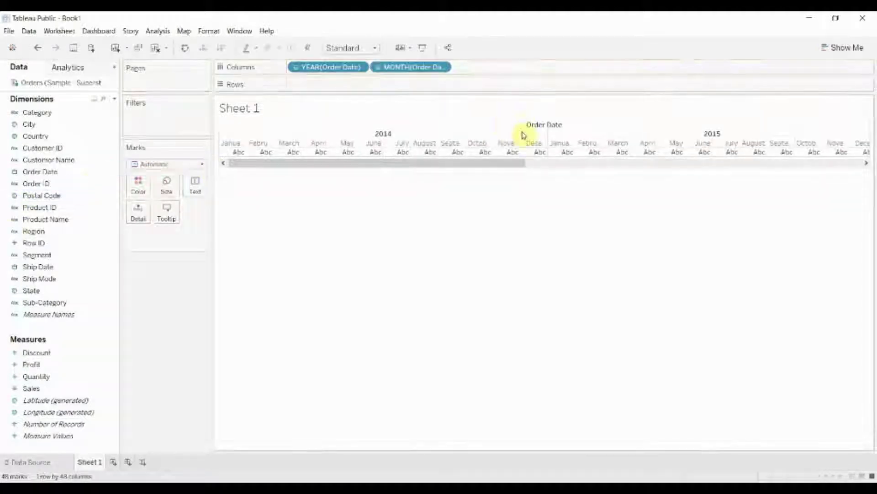
Narrow the month columns so all four years, 2014–2017, fit across the view.
{"action": "left_click", "coordinate": [548, 136]}
{"action": "left_click_drag", "start_coordinate": [549, 139], "coordinate": [452, 137]}
{"action": "left_click", "coordinate": [675, 208]}
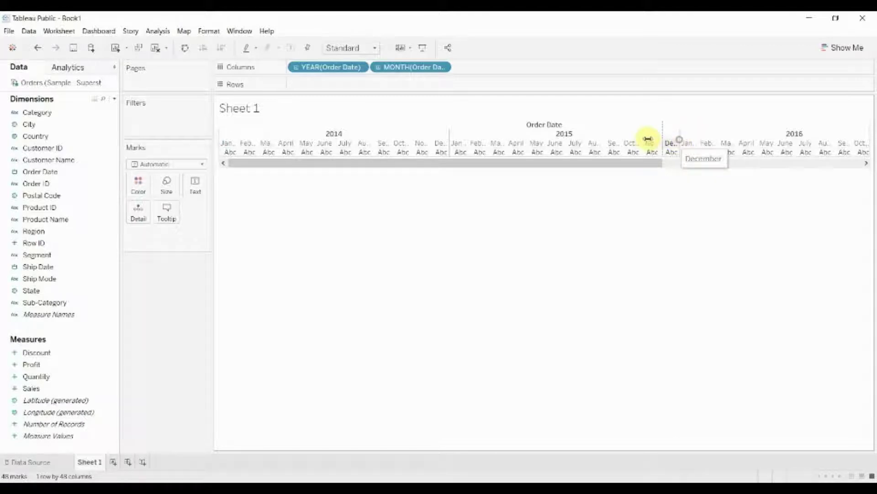
{"action": "left_click_drag", "start_coordinate": [679, 139], "coordinate": [274, 139]}
{"action": "left_click_drag", "start_coordinate": [400, 137], "coordinate": [674, 143]}
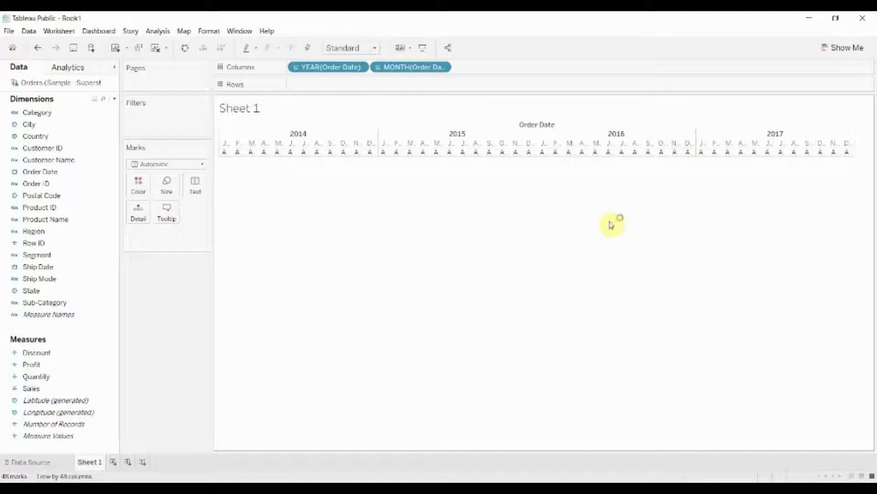
Put SUM(Sales) on Rows as a monthly line and narrow it to fit 2014–2017.
{"action": "left_click", "coordinate": [64, 378]}
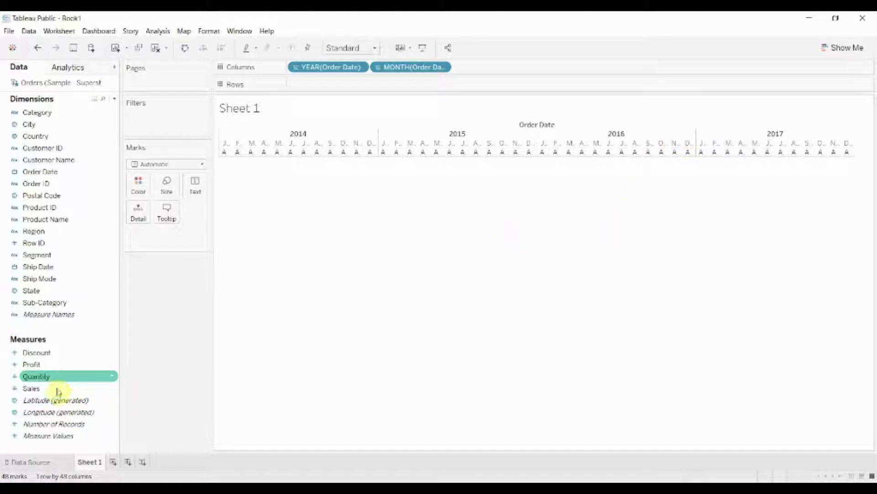
{"action": "mouse_move", "coordinate": [58, 390]}
{"action": "left_mouse_down"}
{"action": "mouse_move", "coordinate": [235, 307]}
{"action": "mouse_move", "coordinate": [334, 86]}
{"action": "left_mouse_up"}
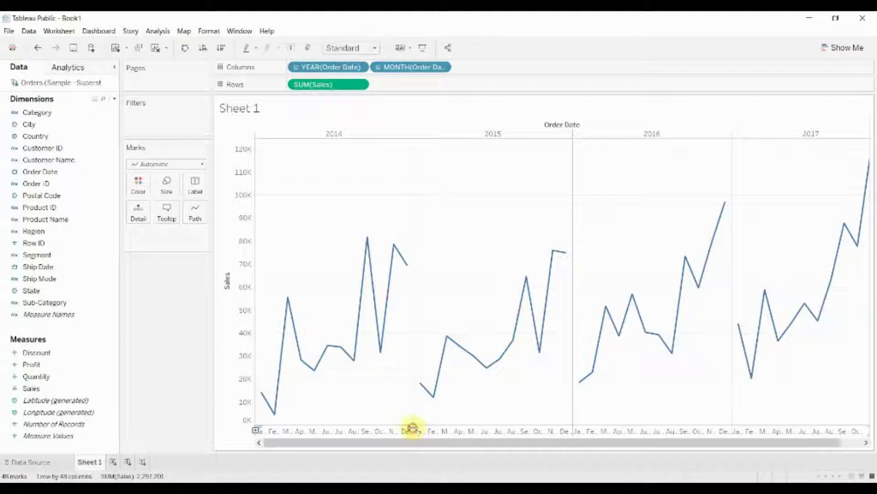
{"action": "left_click_drag", "start_coordinate": [413, 428], "coordinate": [408, 429]}
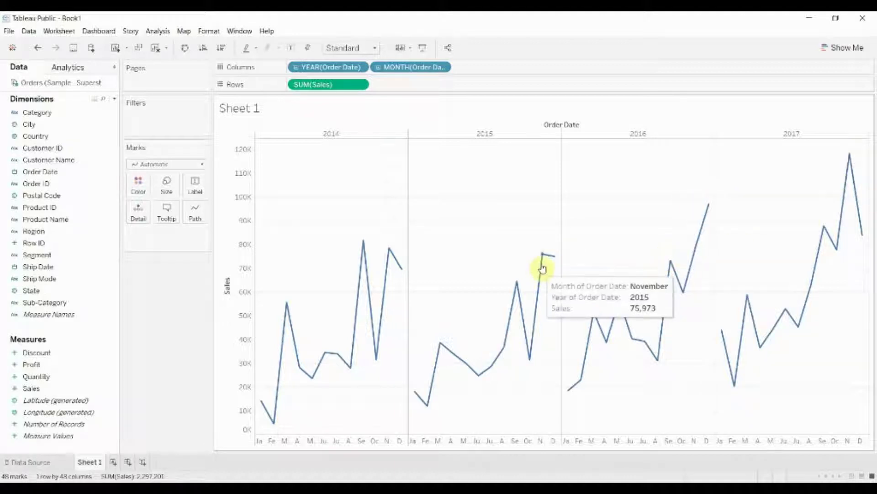
{"action": "mouse_move", "coordinate": [392, 266]}
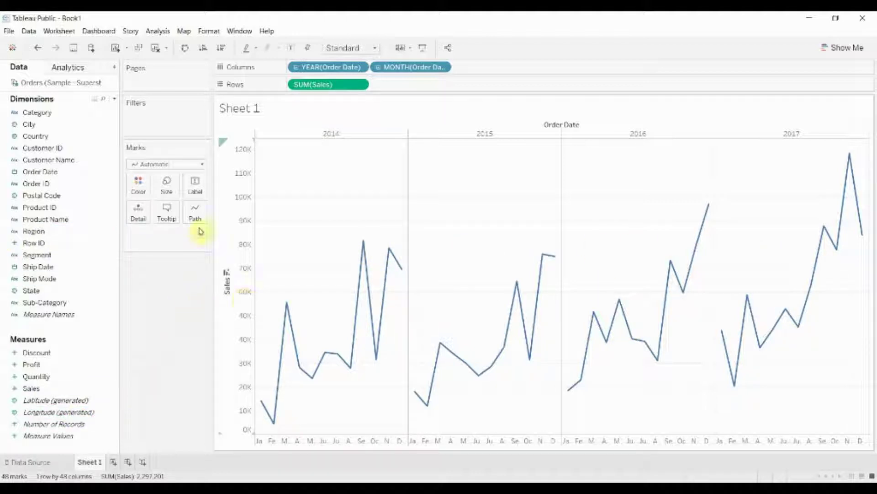
Create calculated field Min/Max/Med with an IF/ELSEIF/ELSE/END skeleton returning 'max', 'min', 'med'.
{"action": "left_click", "coordinate": [114, 98]}
{"action": "left_click", "coordinate": [113, 108]}
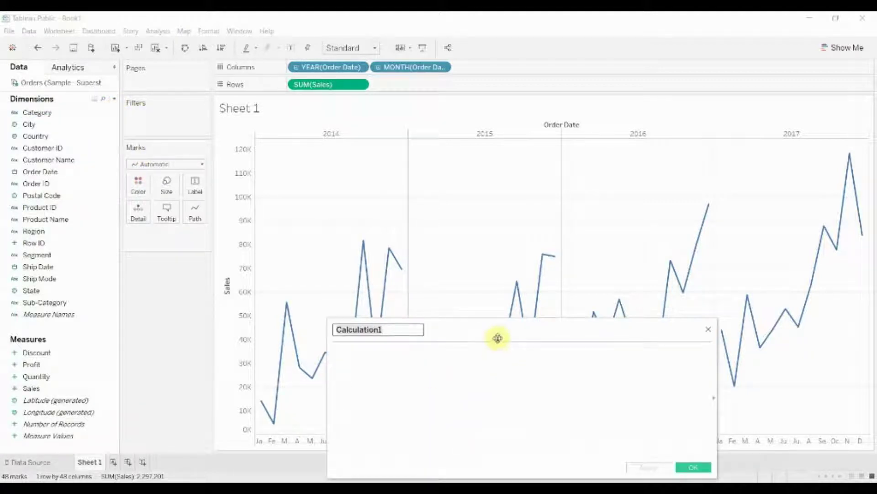
{"action": "left_click_drag", "start_coordinate": [495, 336], "coordinate": [251, 76]}
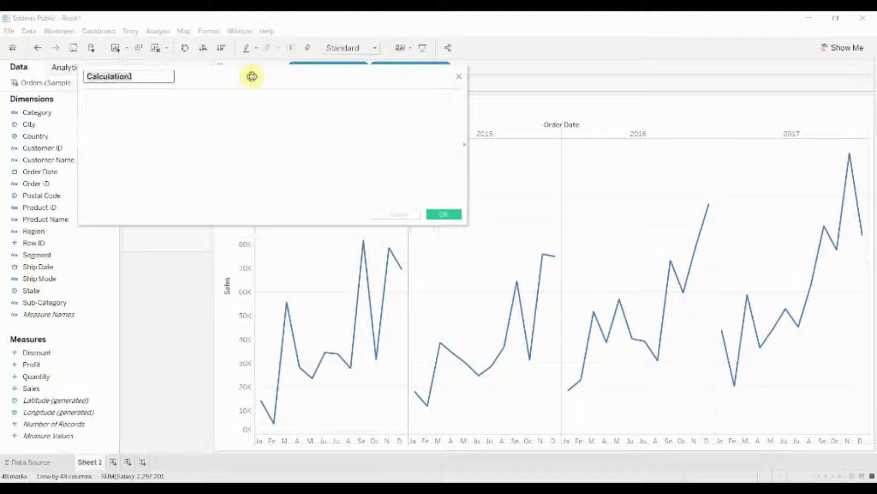
{"action": "type", "text": "Min/Max/Med"}
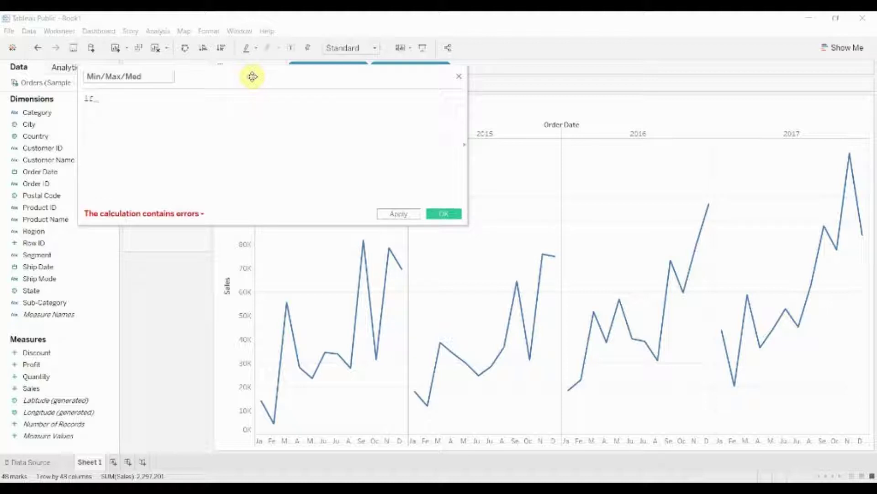
{"action": "type", "text": "then 'max"}
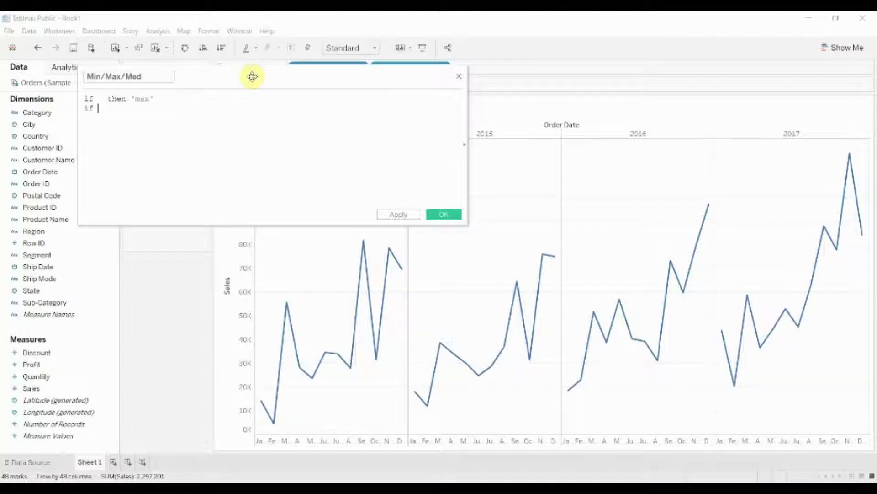
{"action": "key", "text": "BackSpace"}
{"action": "key", "text": "BackSpace"}
{"action": "key", "text": "BackSpace"}
{"action": "type", "text": "else"}
{"action": "type", "text": "if  then 'min' "}
{"action": "type", "text": "else "}
{"action": "type", "text": "'med' "}
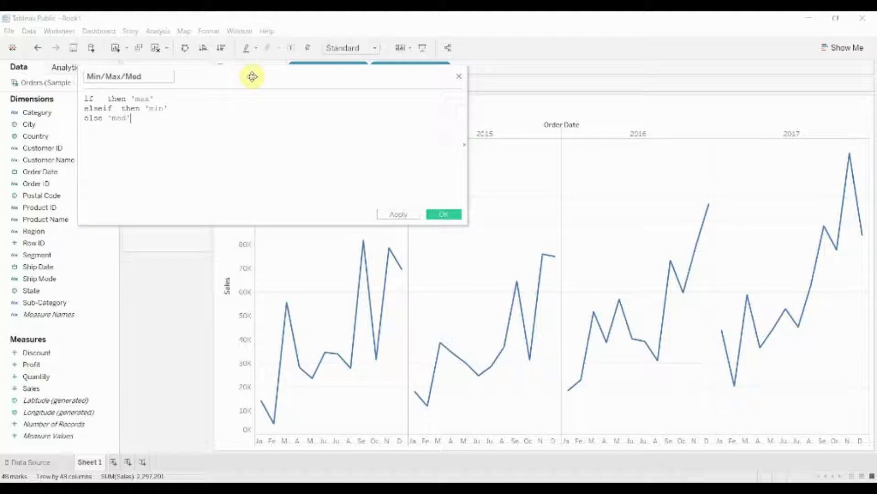
{"action": "type", "text": "end"}
{"action": "key", "text": "Up"}
{"action": "key", "text": "Up"}
{"action": "key", "text": "Up"}
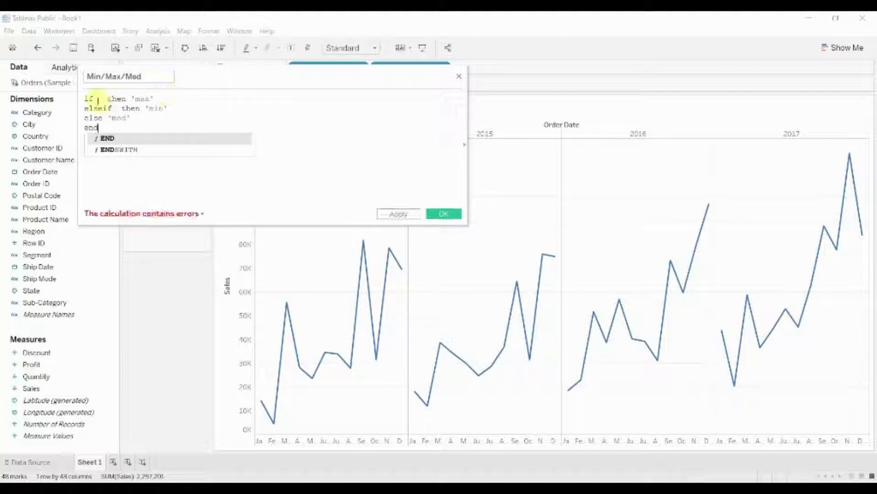
{"action": "key", "text": "BackSpace"}
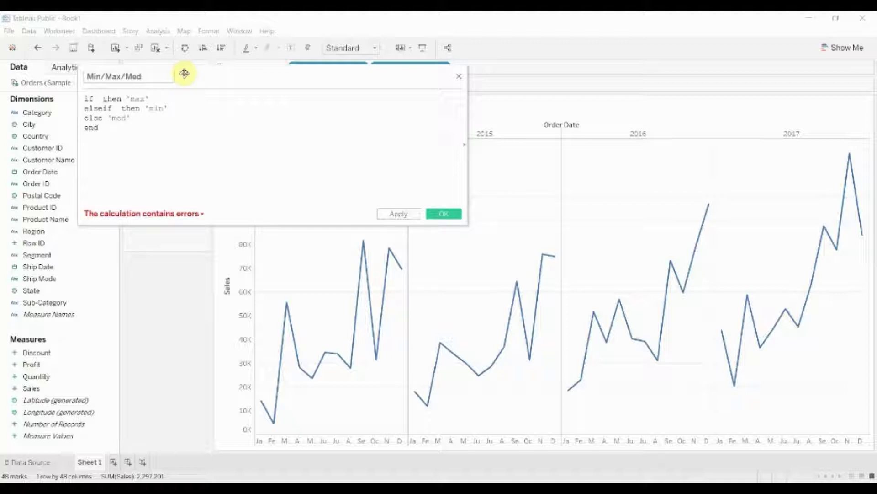
Enter the max condition sum([Sales]) == WINDOW_MAX(sum([Sales])) on the IF line.
{"action": "type", "text": "sum([Sales]"}
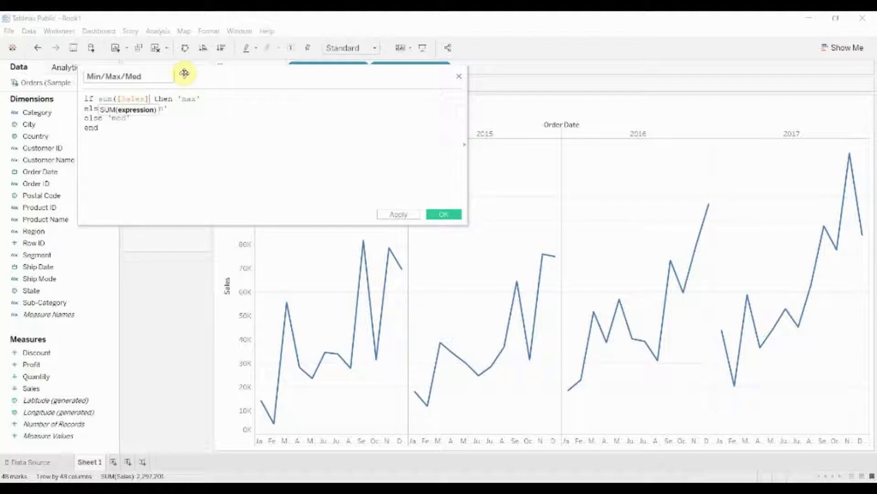
{"action": "type", "text": ") =="}
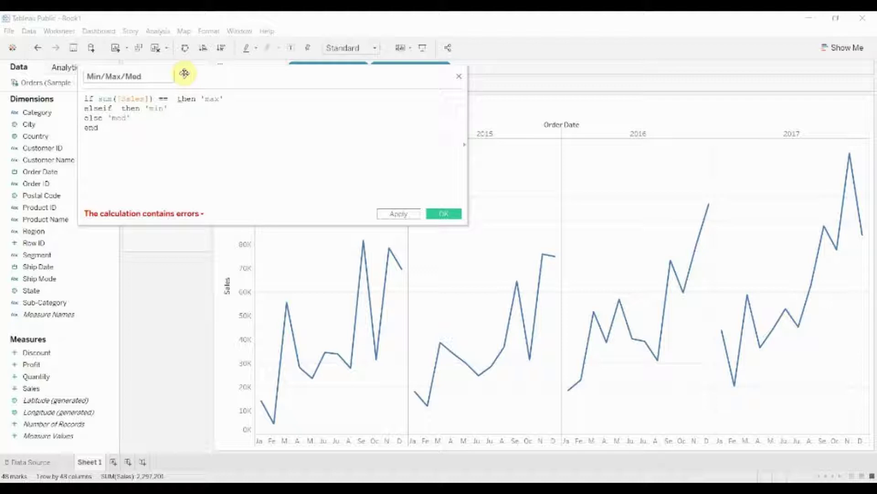
{"action": "type", "text": "window"}
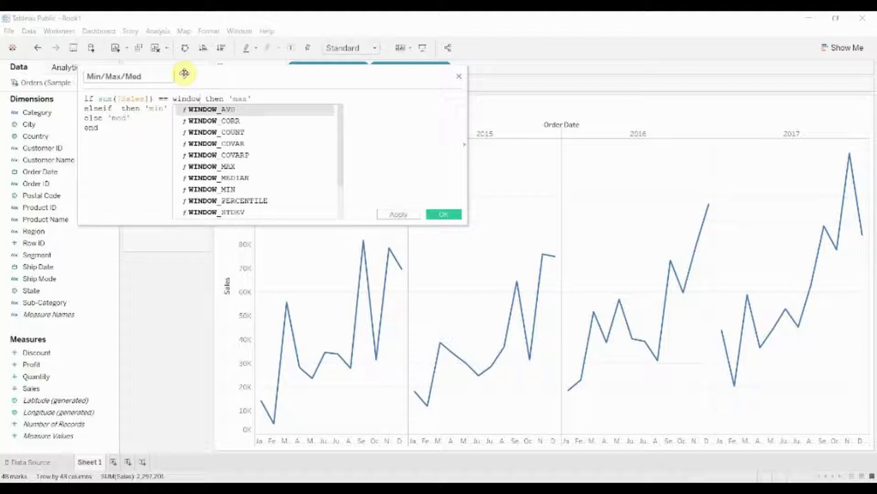
{"action": "key", "text": "Down"}
{"action": "key", "text": "Down"}
{"action": "key", "text": "Down"}
{"action": "key", "text": "Down"}
{"action": "key", "text": "Down"}
{"action": "key", "text": "Return"}
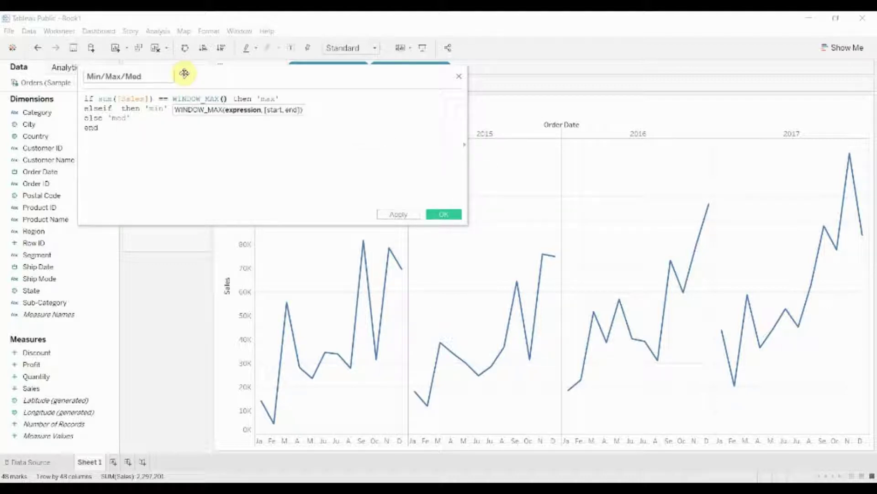
{"action": "type", "text": "sum(sale"}
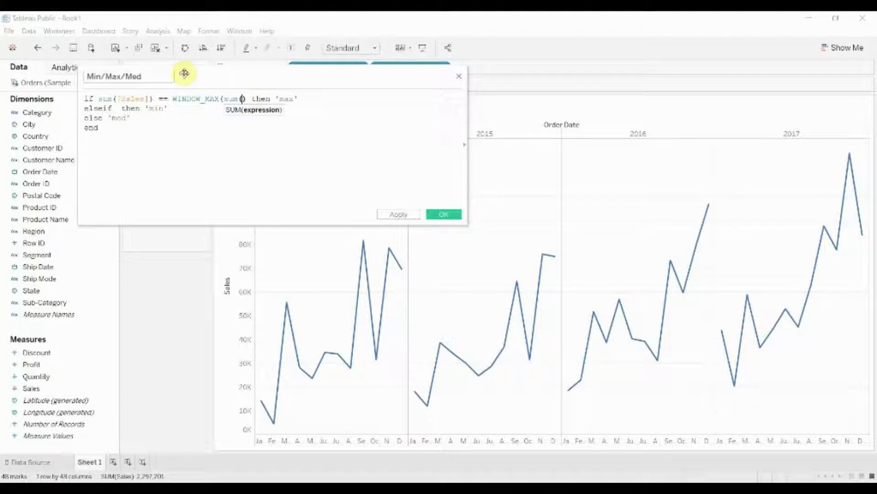
{"action": "key", "text": "Return"}
Enter the min condition sum([Sales]) == WINDOW_MIN(sum([Sales])) on the ELSEIF line.
{"action": "type", "text": ")"}
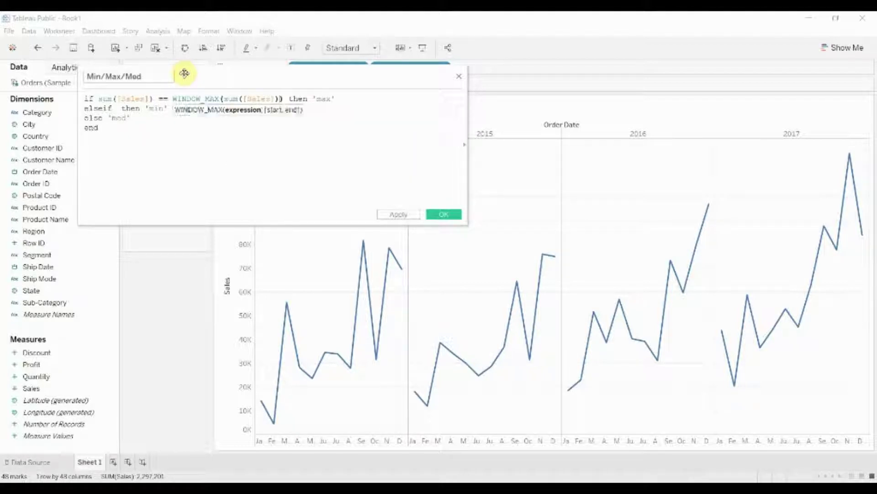
{"action": "type", "text": ")"}
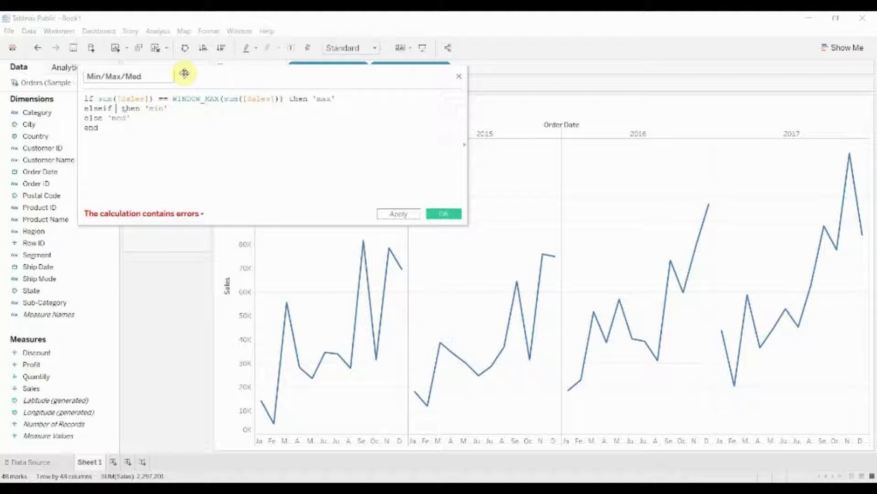
{"action": "type", "text": "sum(s"}
{"action": "key", "text": "Return"}
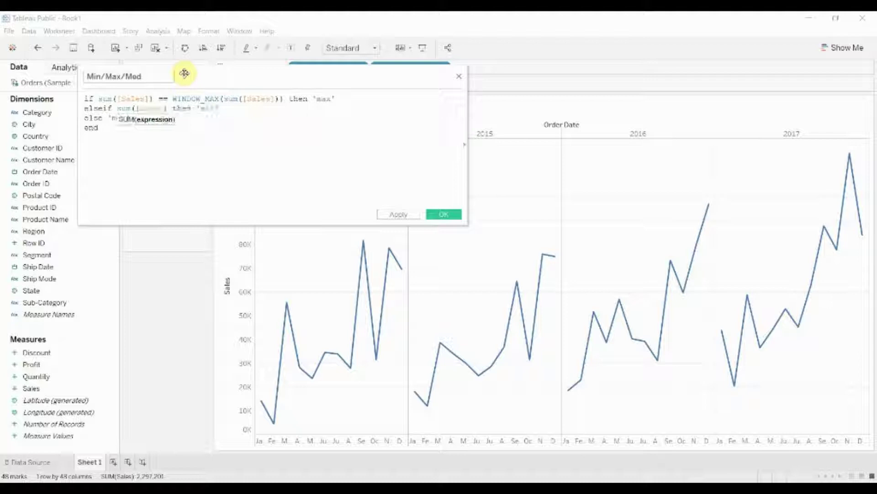
{"action": "type", "text": ") ==  "}
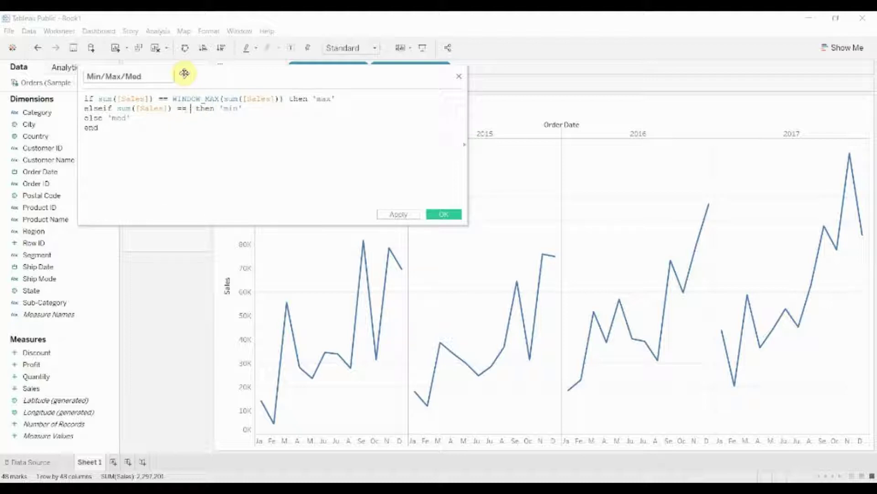
{"action": "type", "text": "windo"}
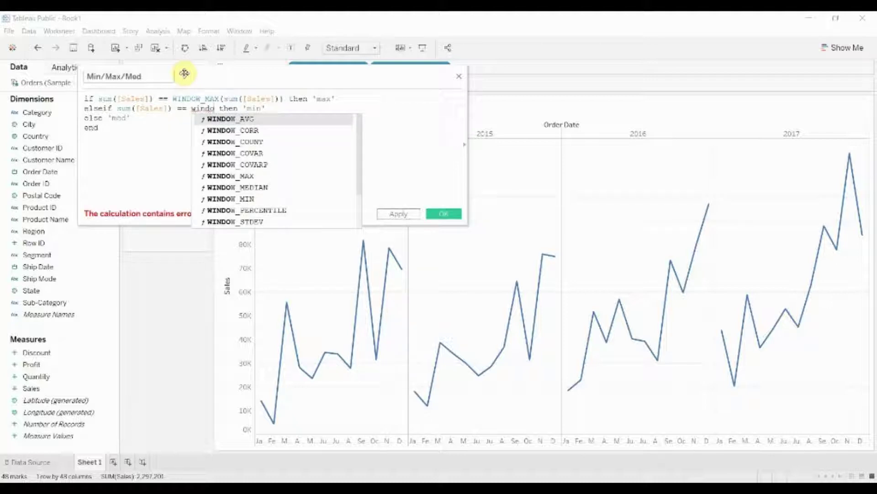
{"action": "key", "text": "Down"}
{"action": "key", "text": "Down"}
{"action": "key", "text": "Down"}
{"action": "key", "text": "Down"}
{"action": "key", "text": "Down"}
{"action": "key", "text": "Down"}
{"action": "key", "text": "Down"}
{"action": "key", "text": "Return"}
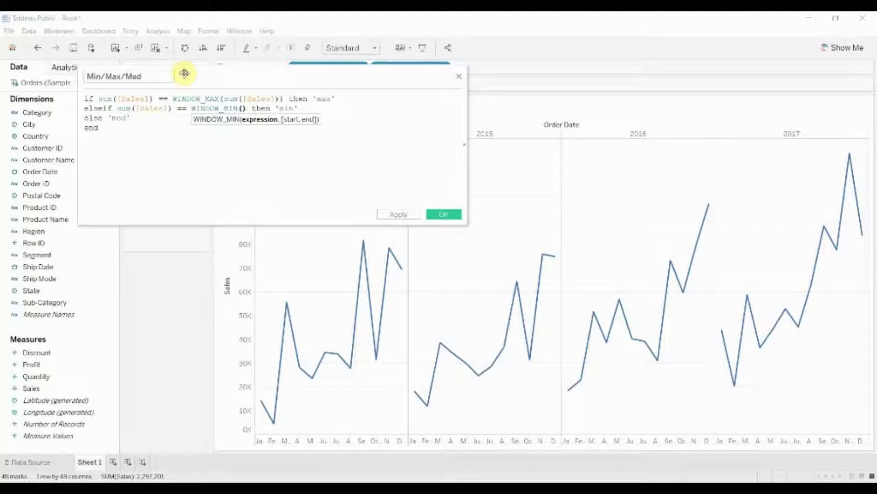
{"action": "type", "text": "sum(sales"}
{"action": "key", "text": "Return"}
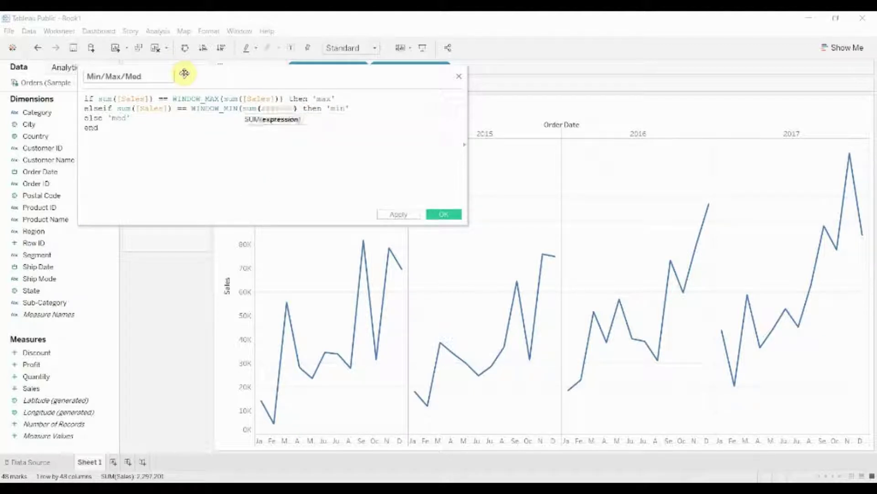
{"action": "type", "text": ")"}
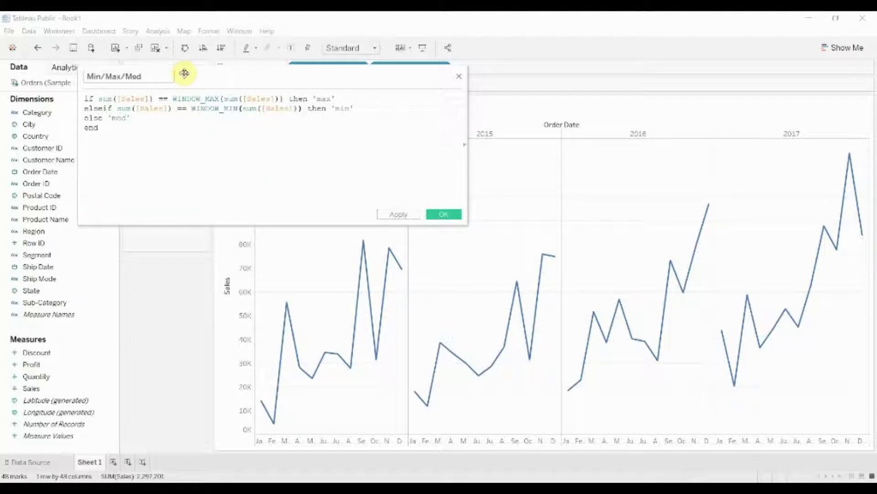
Save Min/Max/Med and place it on Color on the Marks card for the sales line.
{"action": "left_click", "coordinate": [398, 214]}
{"action": "left_click", "coordinate": [442, 214]}
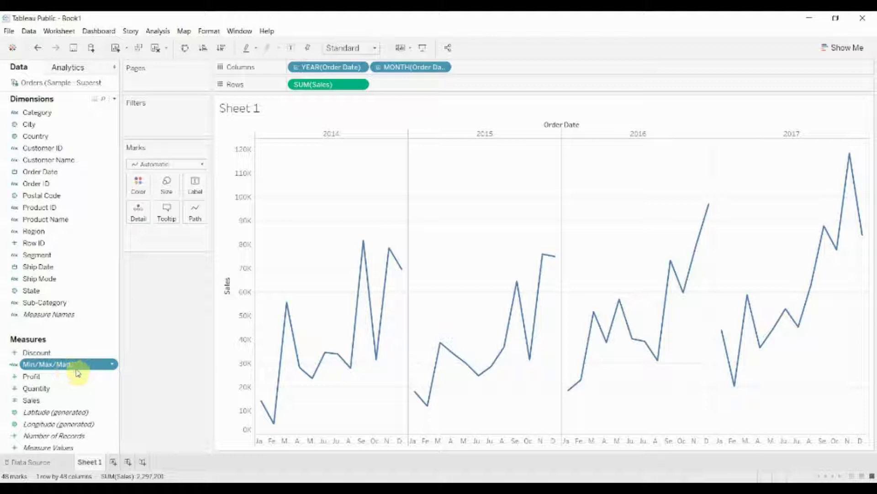
{"action": "left_click_drag", "start_coordinate": [72, 365], "coordinate": [137, 187]}
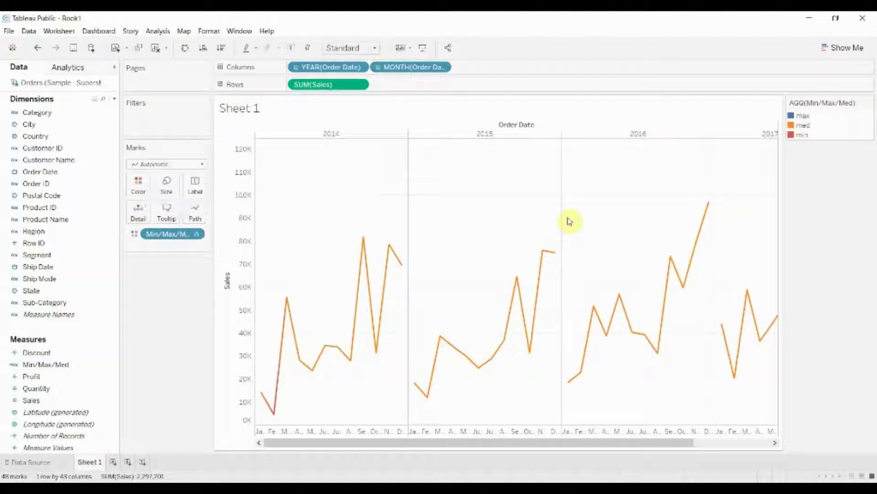
{"action": "left_click", "coordinate": [197, 234]}
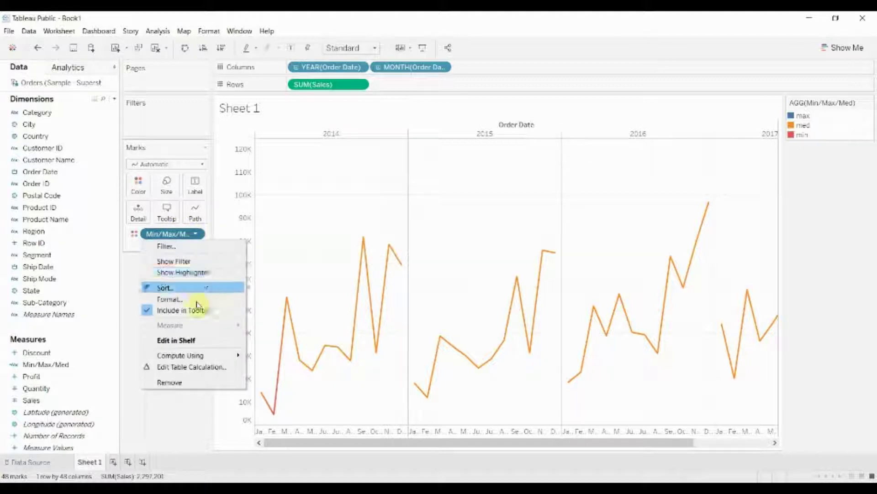
Set the Min/Max/Med table calculation to Specific Dimensions, computing along Month of Order Date only.
{"action": "left_click", "coordinate": [197, 365]}
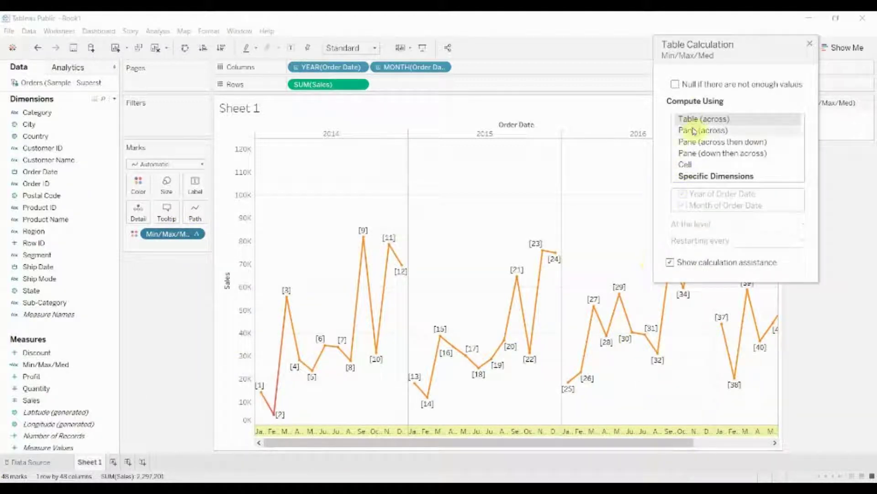
{"action": "left_click", "coordinate": [704, 176]}
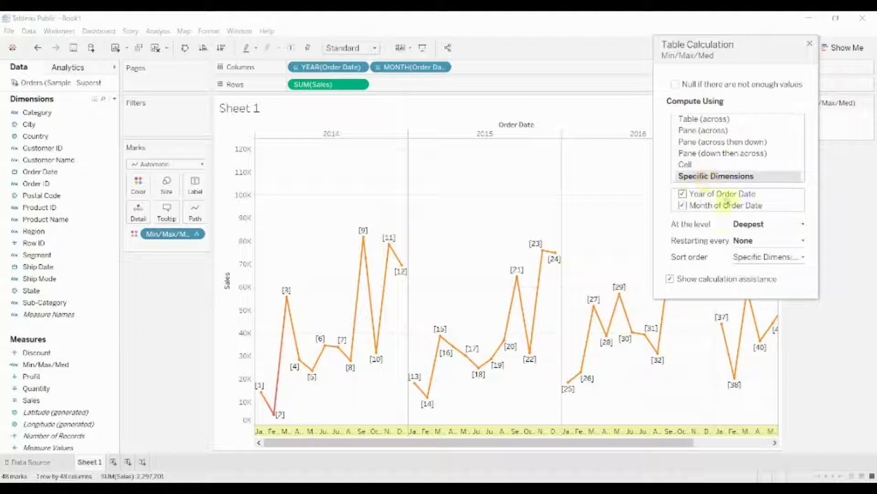
{"action": "left_click_drag", "start_coordinate": [718, 45], "coordinate": [647, 50]}
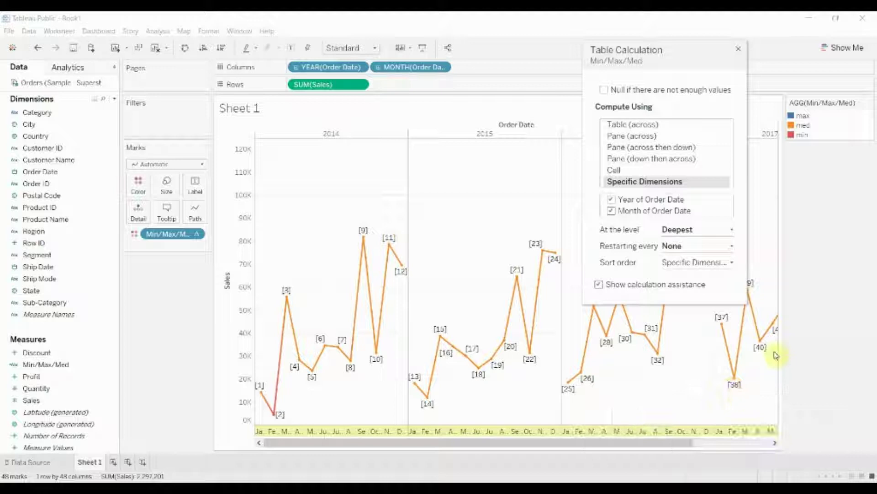
{"action": "left_click", "coordinate": [611, 210]}
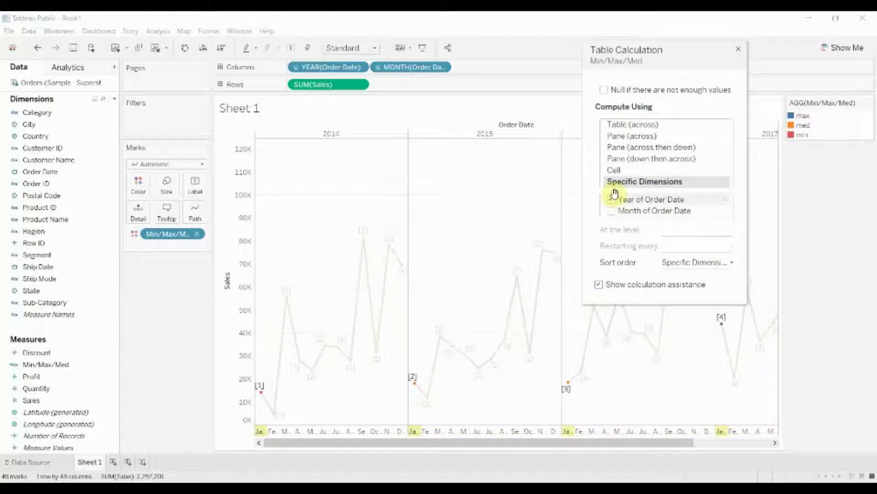
{"action": "left_click", "coordinate": [611, 211]}
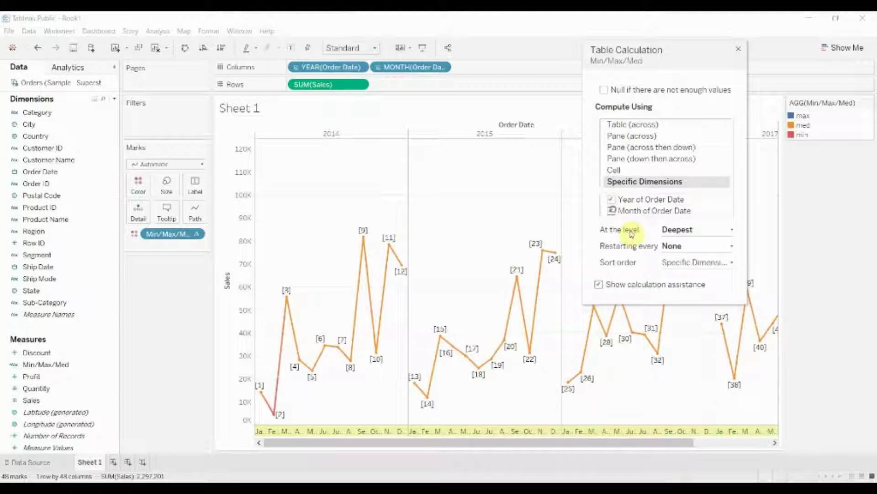
{"action": "left_click", "coordinate": [611, 199]}
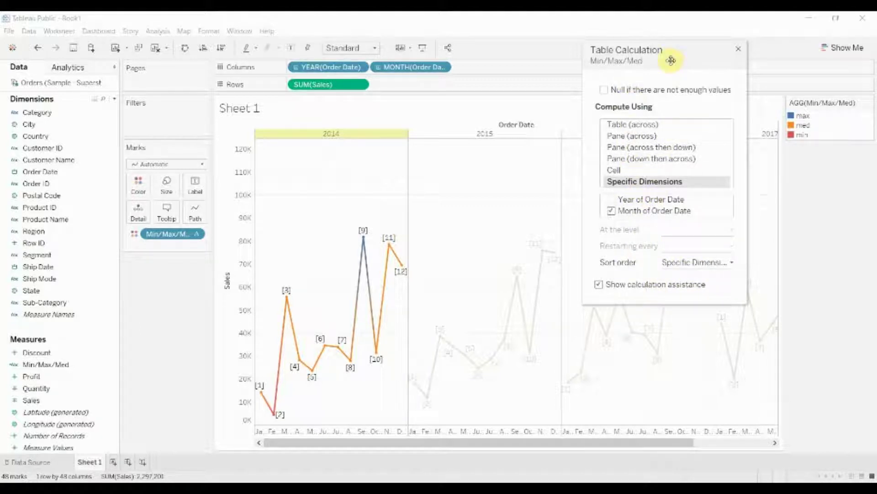
{"action": "left_click_drag", "start_coordinate": [671, 59], "coordinate": [746, 144]}
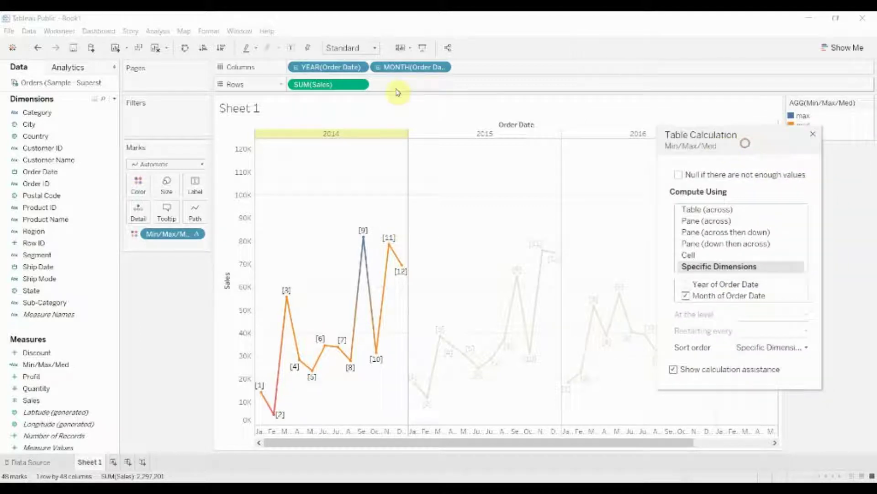
Highlight 2015 and 2014 to check each year's own max and min months.
{"action": "left_click", "coordinate": [448, 136]}
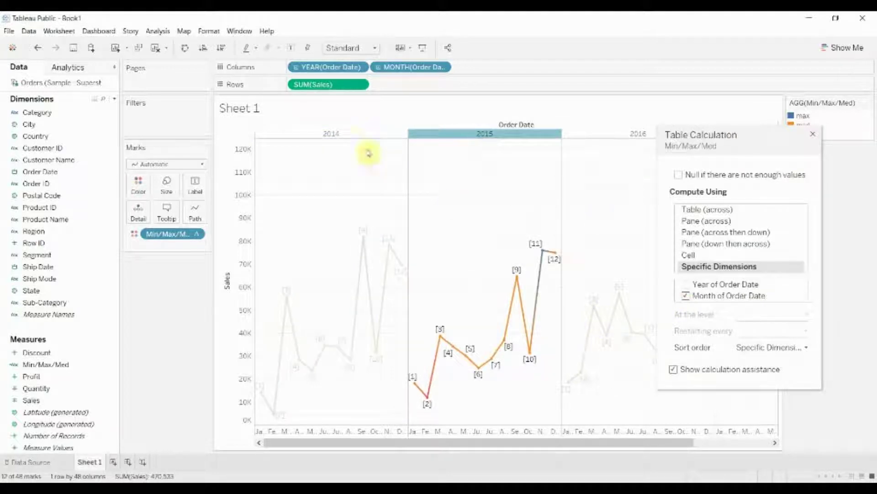
{"action": "left_click", "coordinate": [335, 133]}
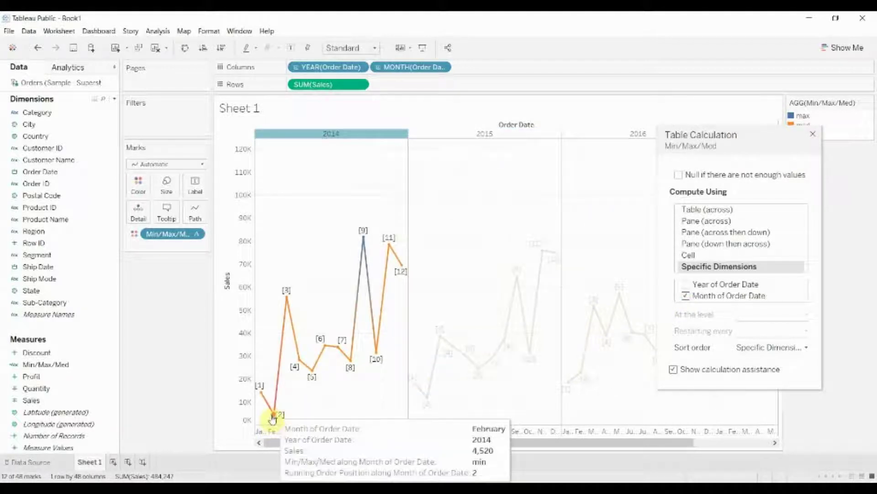
{"action": "mouse_move", "coordinate": [366, 255]}
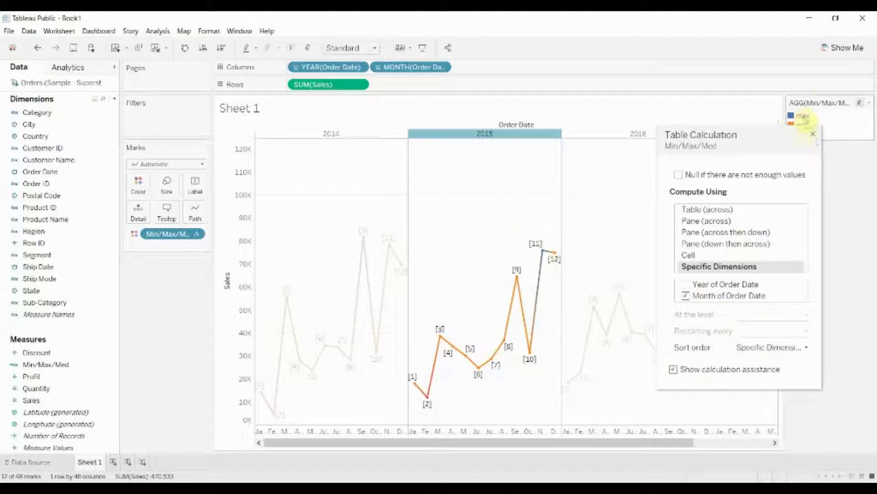
Add a second SUM(Sales) to Rows and remove the Min/Max/Med colour from the top chart.
{"action": "left_click", "coordinate": [814, 136]}
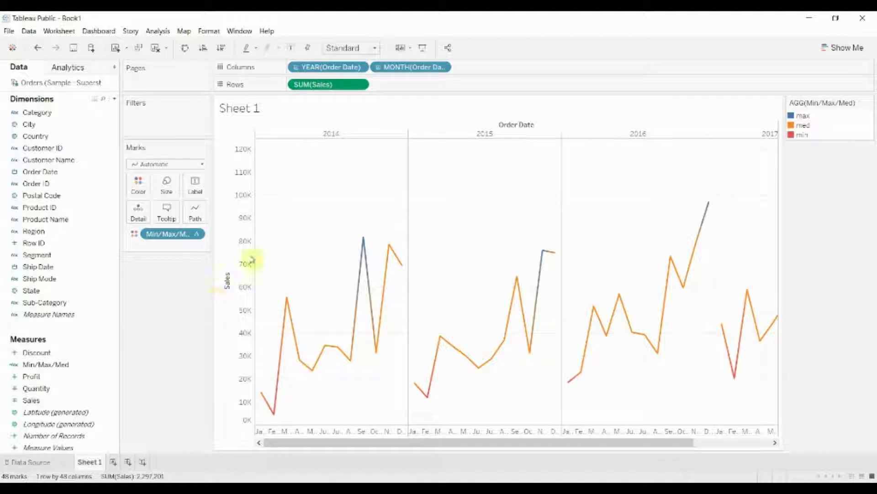
{"action": "left_click_drag", "start_coordinate": [315, 85], "coordinate": [409, 85]}
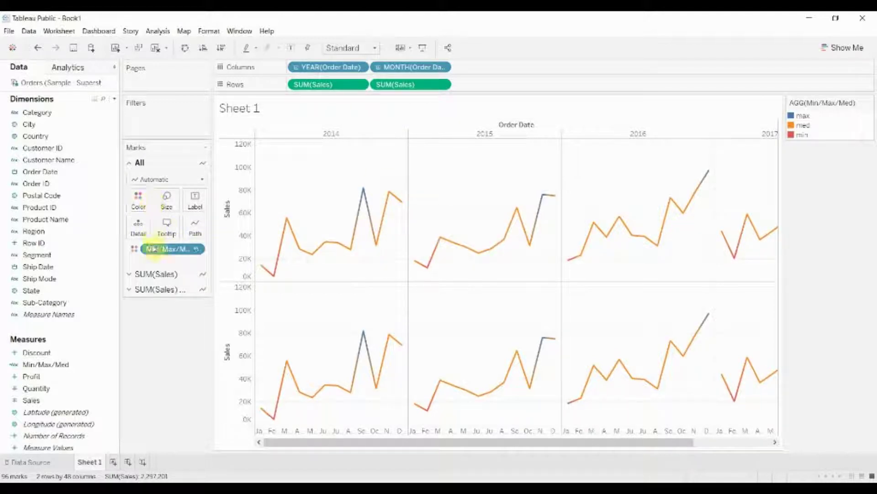
{"action": "left_click", "coordinate": [156, 274]}
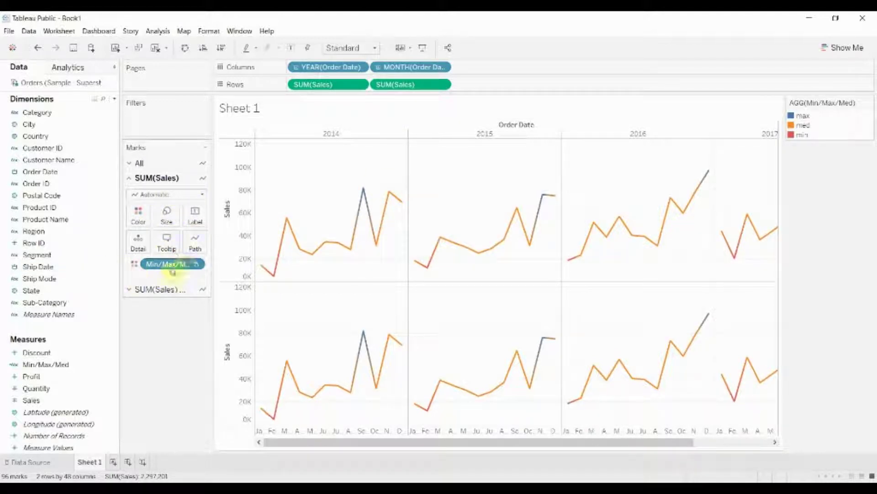
{"action": "left_click_drag", "start_coordinate": [173, 272], "coordinate": [73, 263]}
{"action": "mouse_move", "coordinate": [280, 271]}
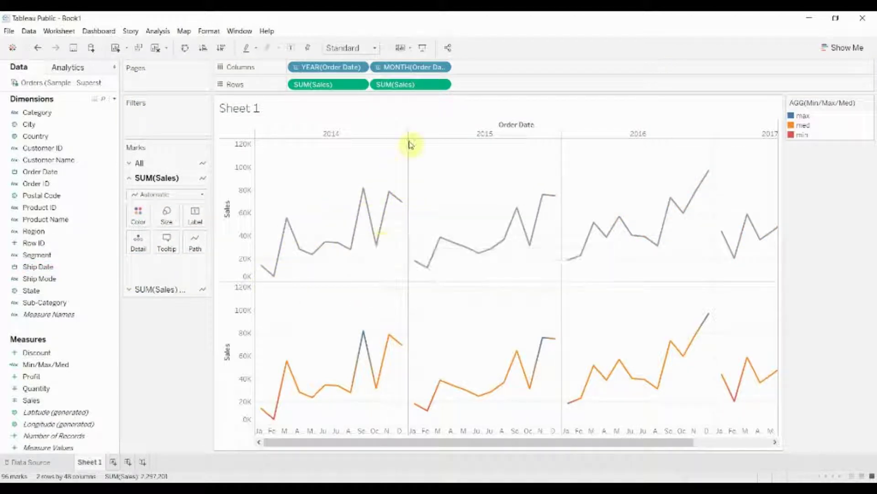
Set the second SUM(Sales) chart's mark type to filled circles.
{"action": "left_click", "coordinate": [441, 85]}
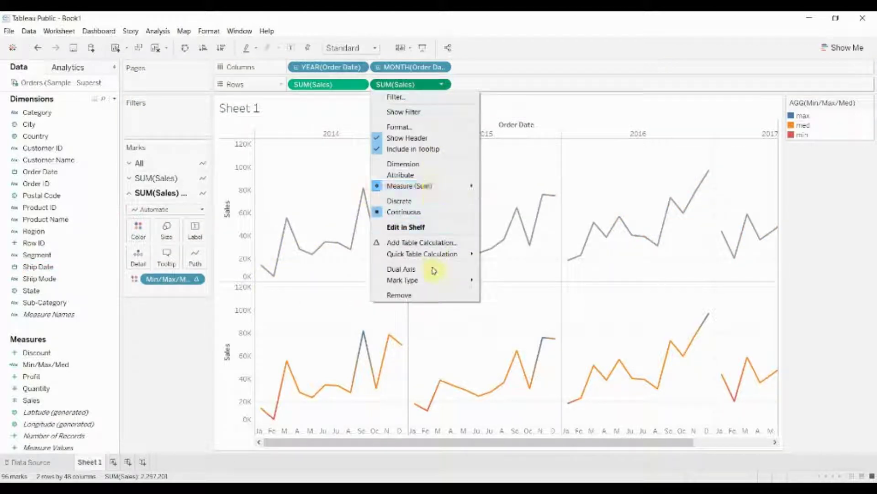
{"action": "mouse_move", "coordinate": [433, 281]}
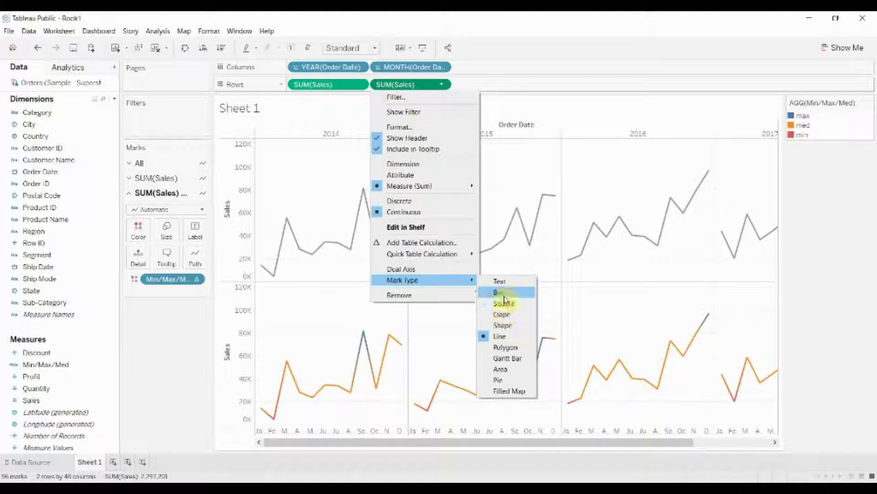
{"action": "left_click", "coordinate": [507, 327]}
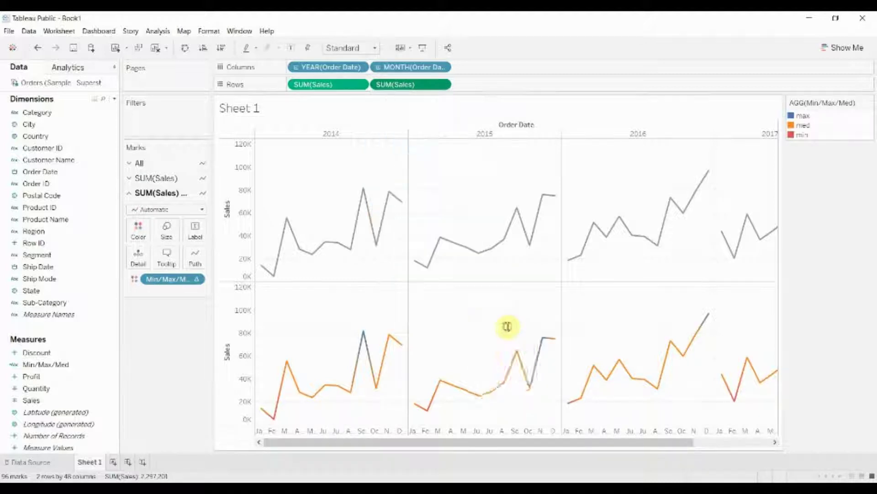
{"action": "left_click", "coordinate": [192, 251]}
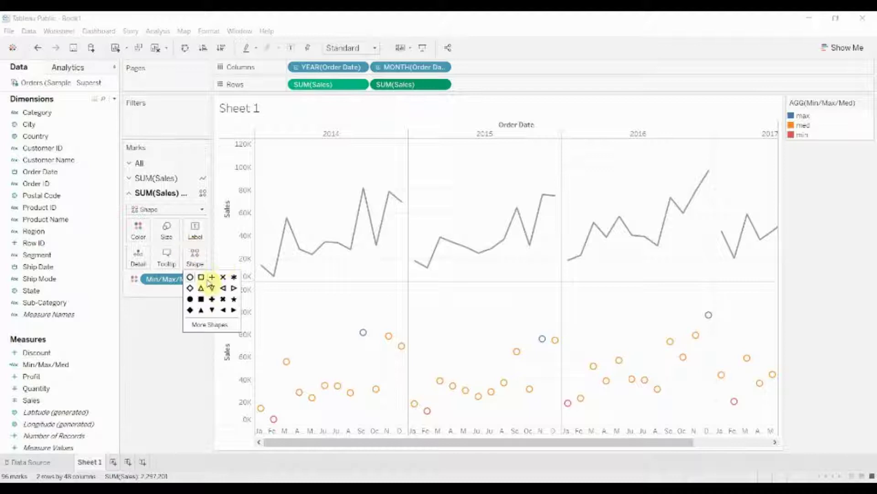
{"action": "left_click", "coordinate": [190, 299]}
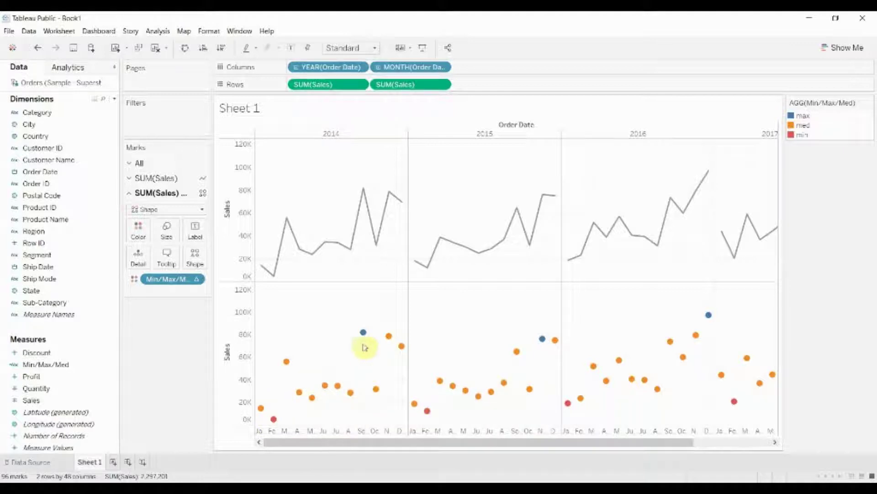
Recolour the 'med' category grey in Edit Colors, keeping max blue and min red.
{"action": "left_click", "coordinate": [142, 234]}
{"action": "left_click", "coordinate": [192, 264]}
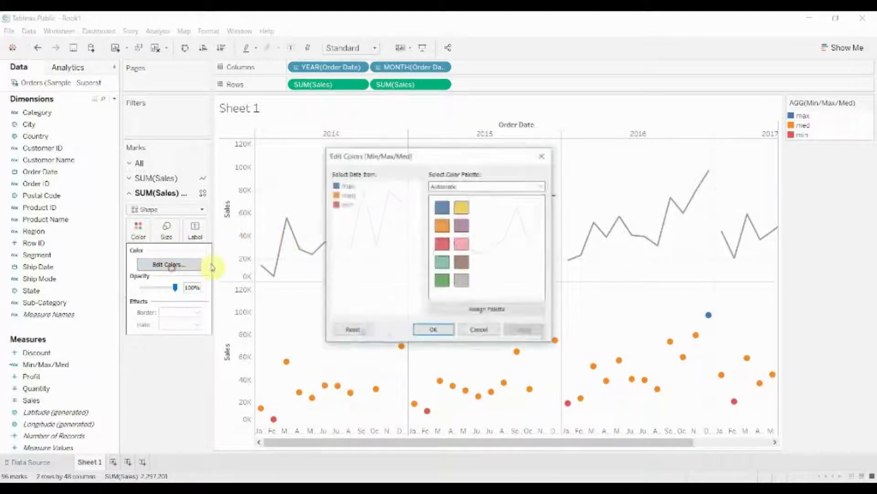
{"action": "left_click", "coordinate": [347, 195]}
{"action": "left_click", "coordinate": [462, 280]}
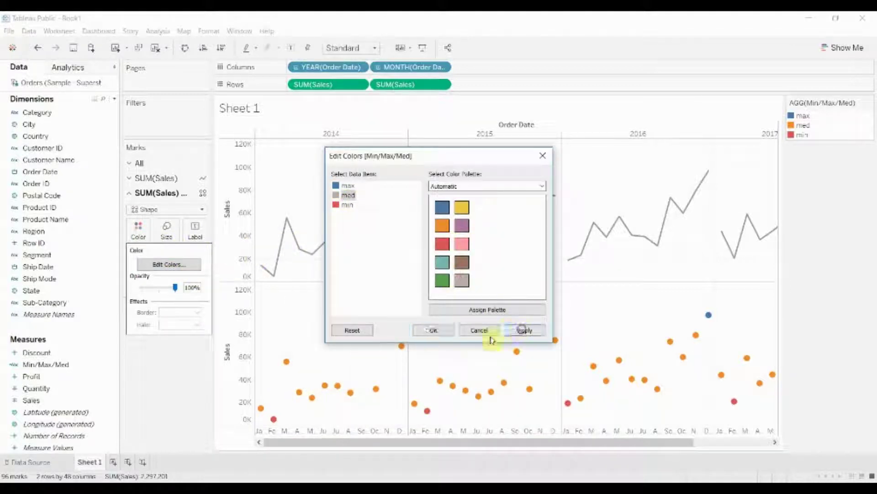
{"action": "left_click", "coordinate": [521, 330]}
{"action": "left_click", "coordinate": [434, 330]}
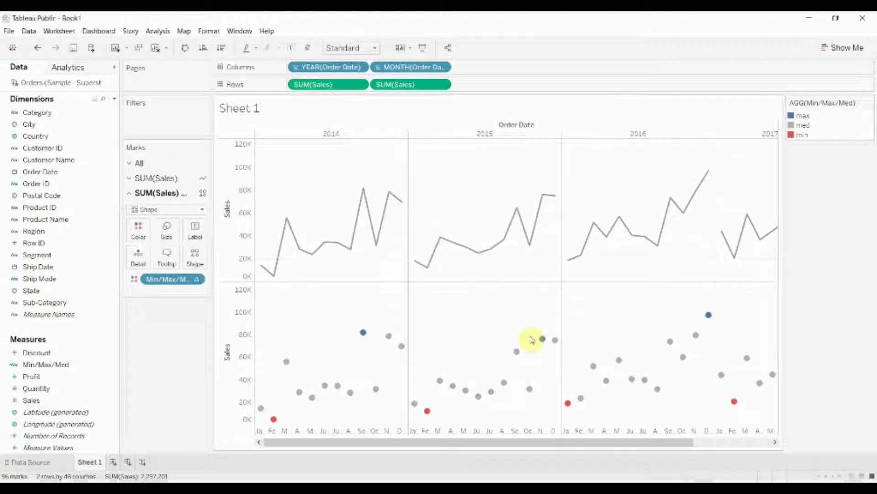
Make the second SUM(Sales) a dual axis and synchronize it with the left axis.
{"action": "mouse_move", "coordinate": [578, 408]}
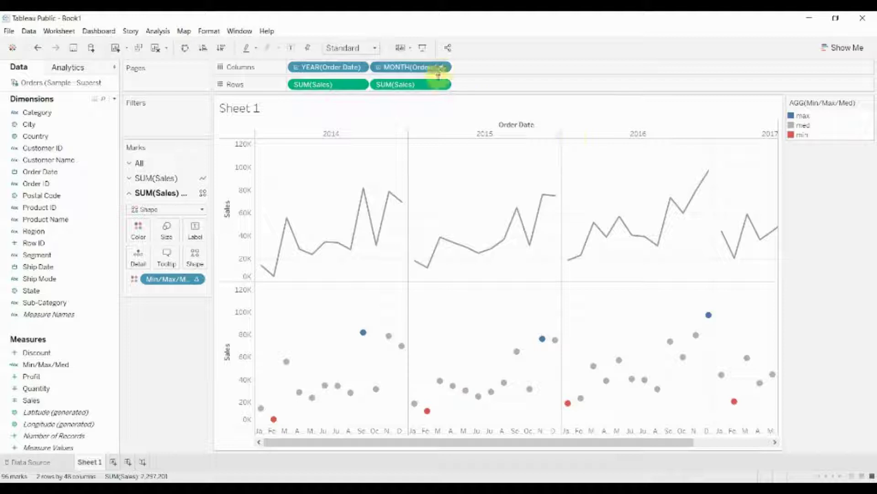
{"action": "left_click", "coordinate": [441, 86]}
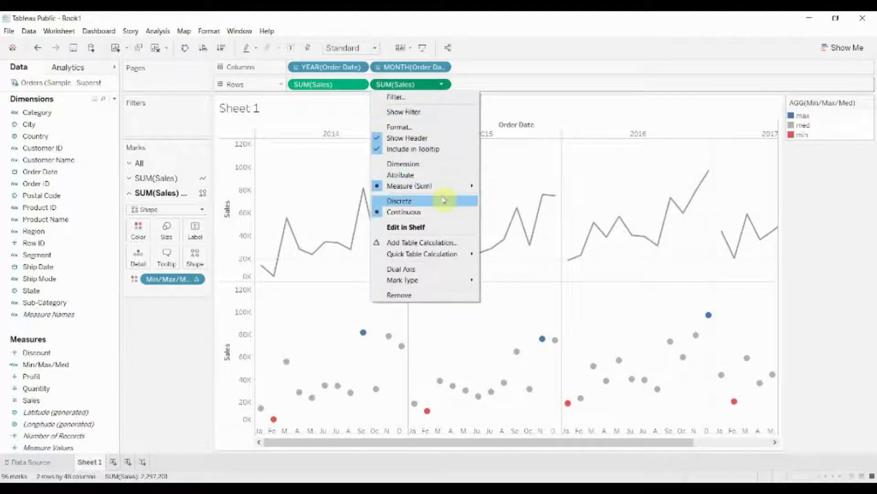
{"action": "left_click", "coordinate": [442, 269]}
{"action": "right_click", "coordinate": [757, 194]}
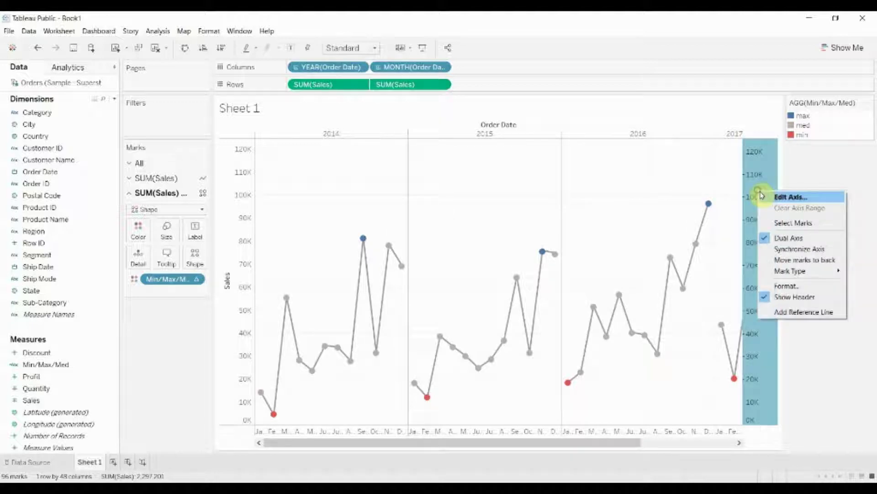
{"action": "left_click", "coordinate": [792, 249]}
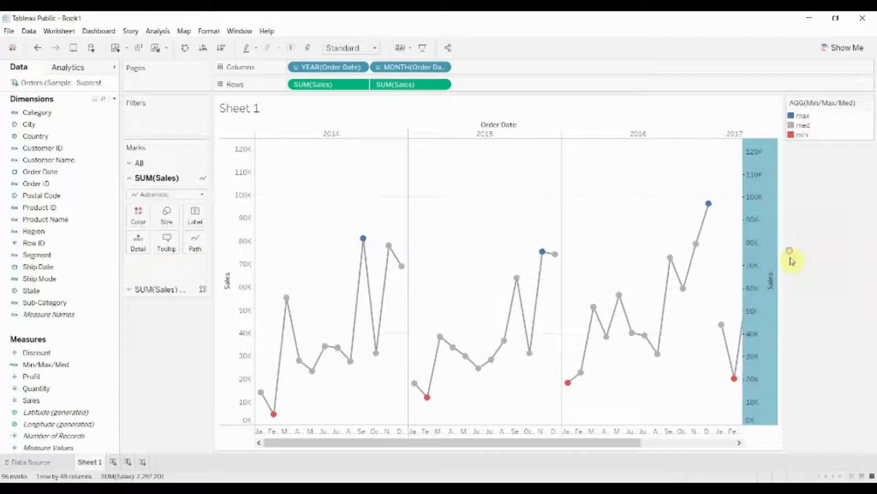
{"action": "left_click", "coordinate": [811, 259]}
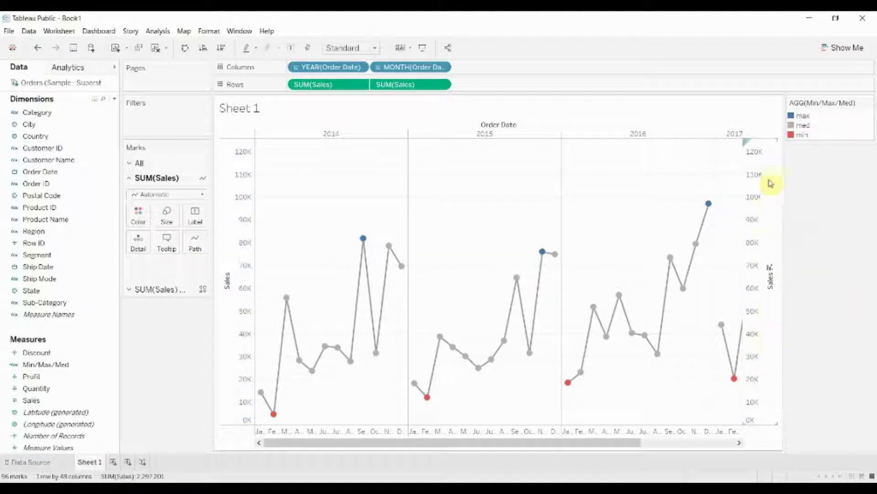
Hide the right-hand Sales axis by unticking Show Header.
{"action": "right_click", "coordinate": [780, 217]}
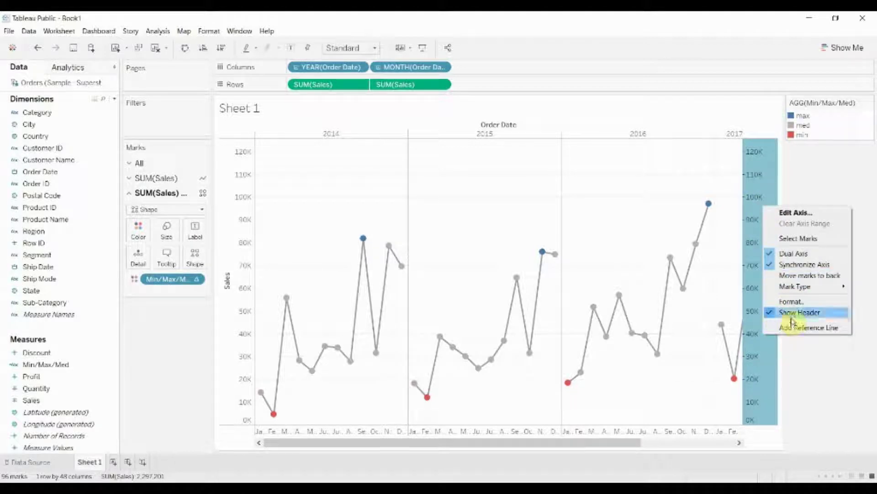
{"action": "left_click", "coordinate": [790, 312]}
{"action": "left_click", "coordinate": [323, 272]}
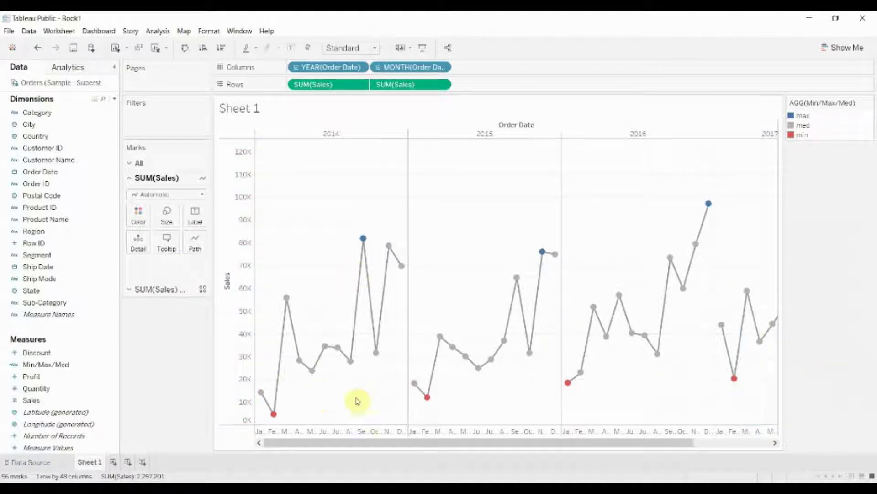
Drag the Size slider on the circles' SUM(Sales) Marks card rightward to enlarge the dots.
{"action": "left_click", "coordinate": [167, 211]}
{"action": "left_click", "coordinate": [153, 313]}
{"action": "left_click", "coordinate": [156, 289]}
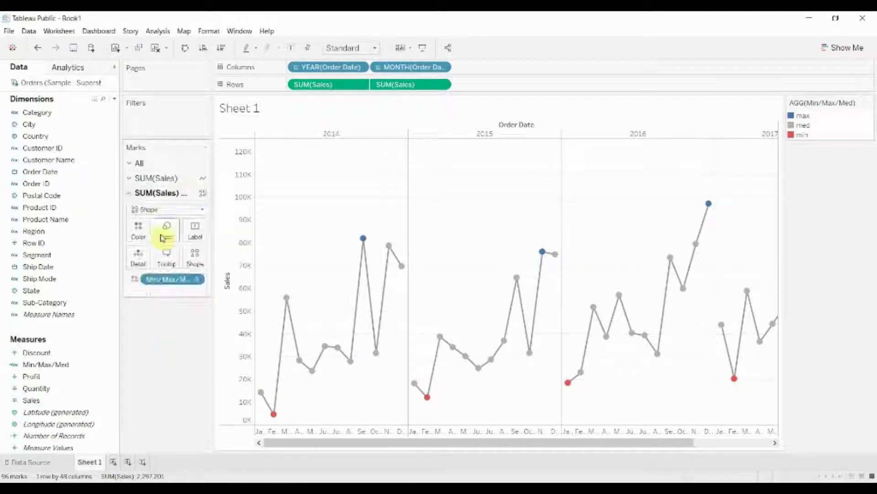
{"action": "left_click", "coordinate": [167, 227]}
{"action": "left_click_drag", "start_coordinate": [188, 259], "coordinate": [190, 258]}
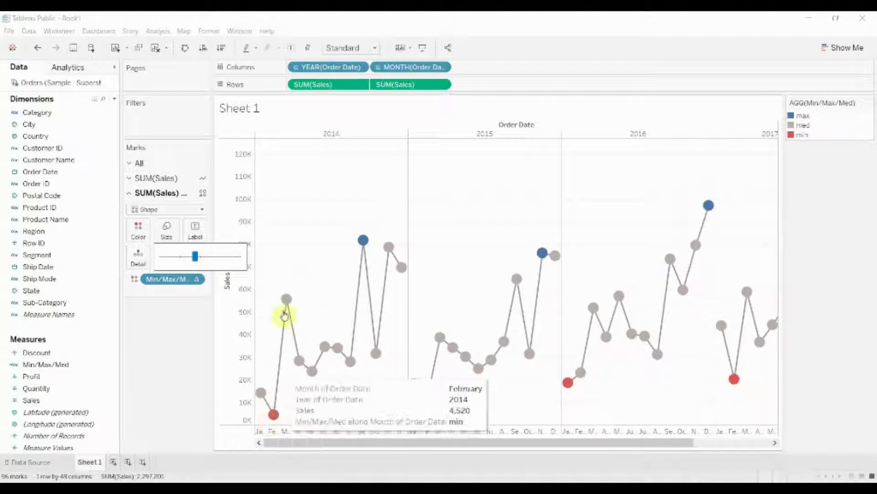
{"action": "mouse_move", "coordinate": [322, 376]}
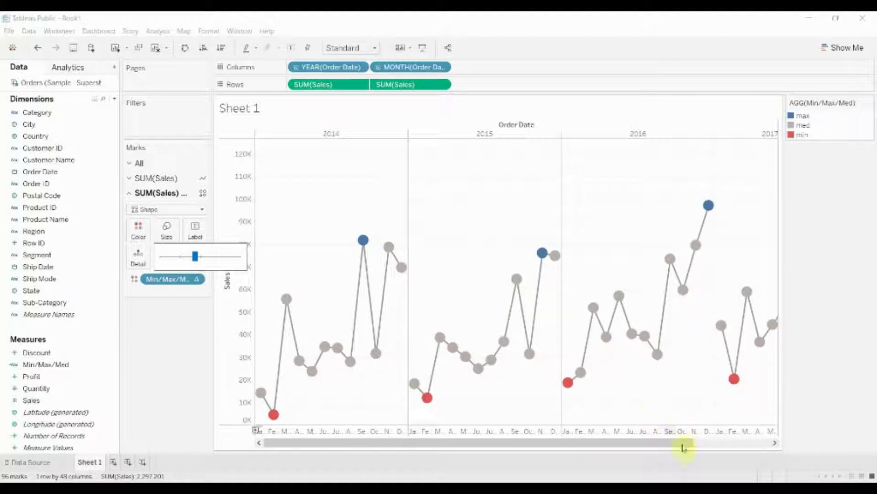
{"action": "left_click_drag", "start_coordinate": [684, 447], "coordinate": [524, 450]}
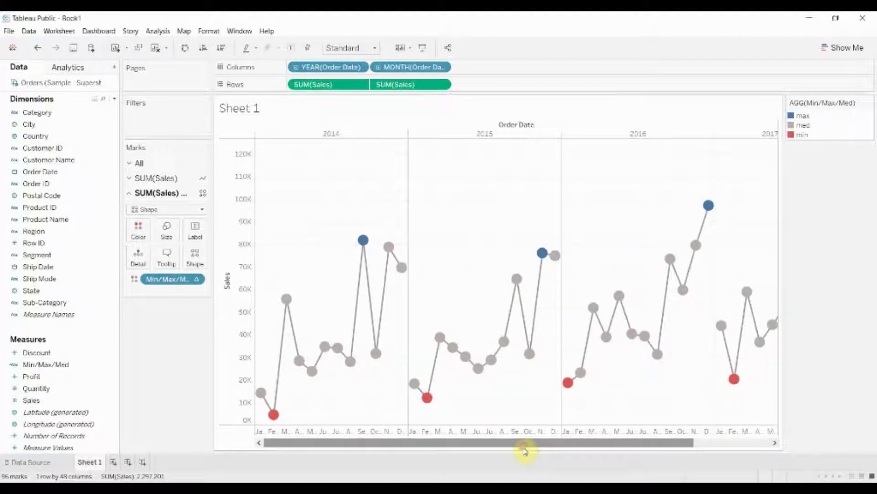